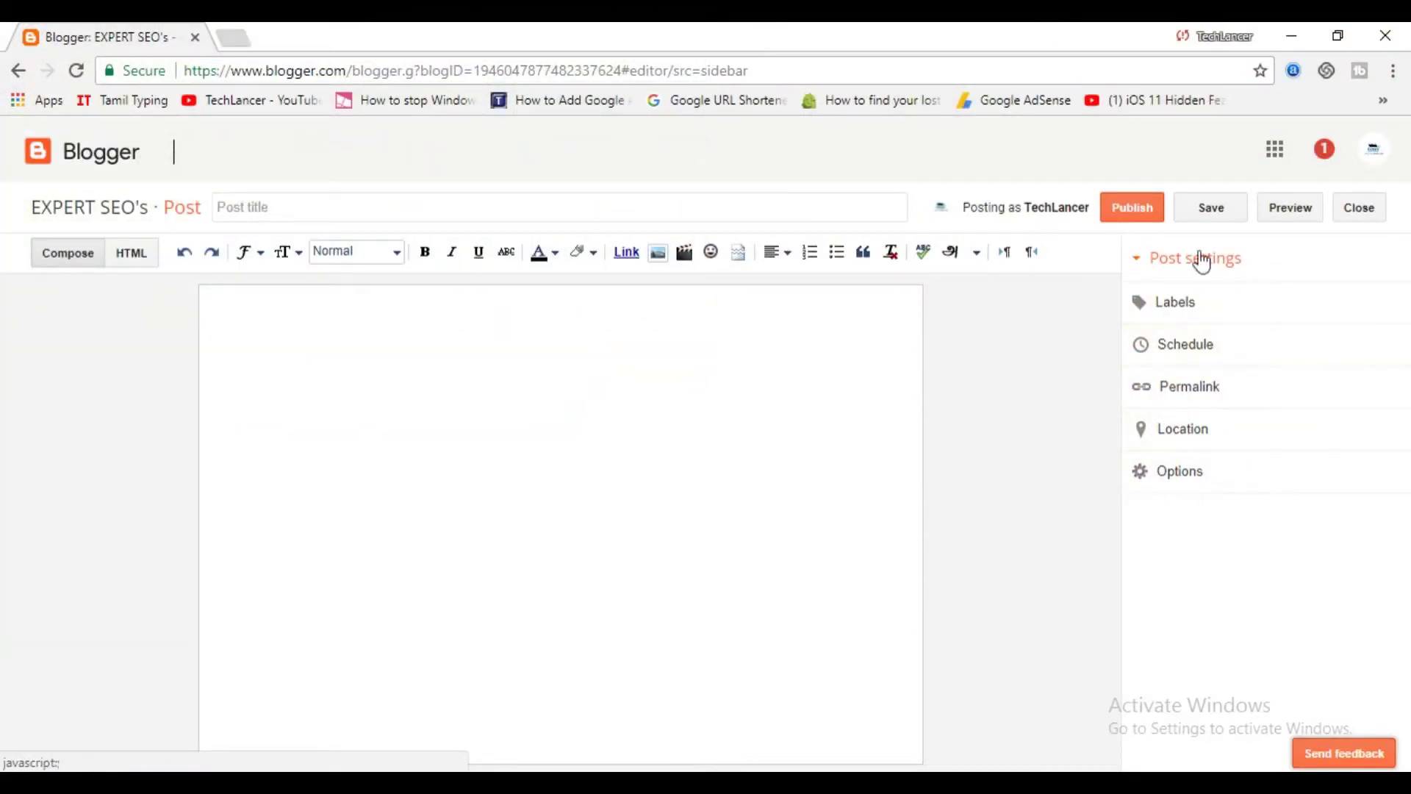
Step: Close the empty post and go to the EXPERT SEO's blog Search preferences
{"action": "left_click", "coordinate": [1359, 210]}
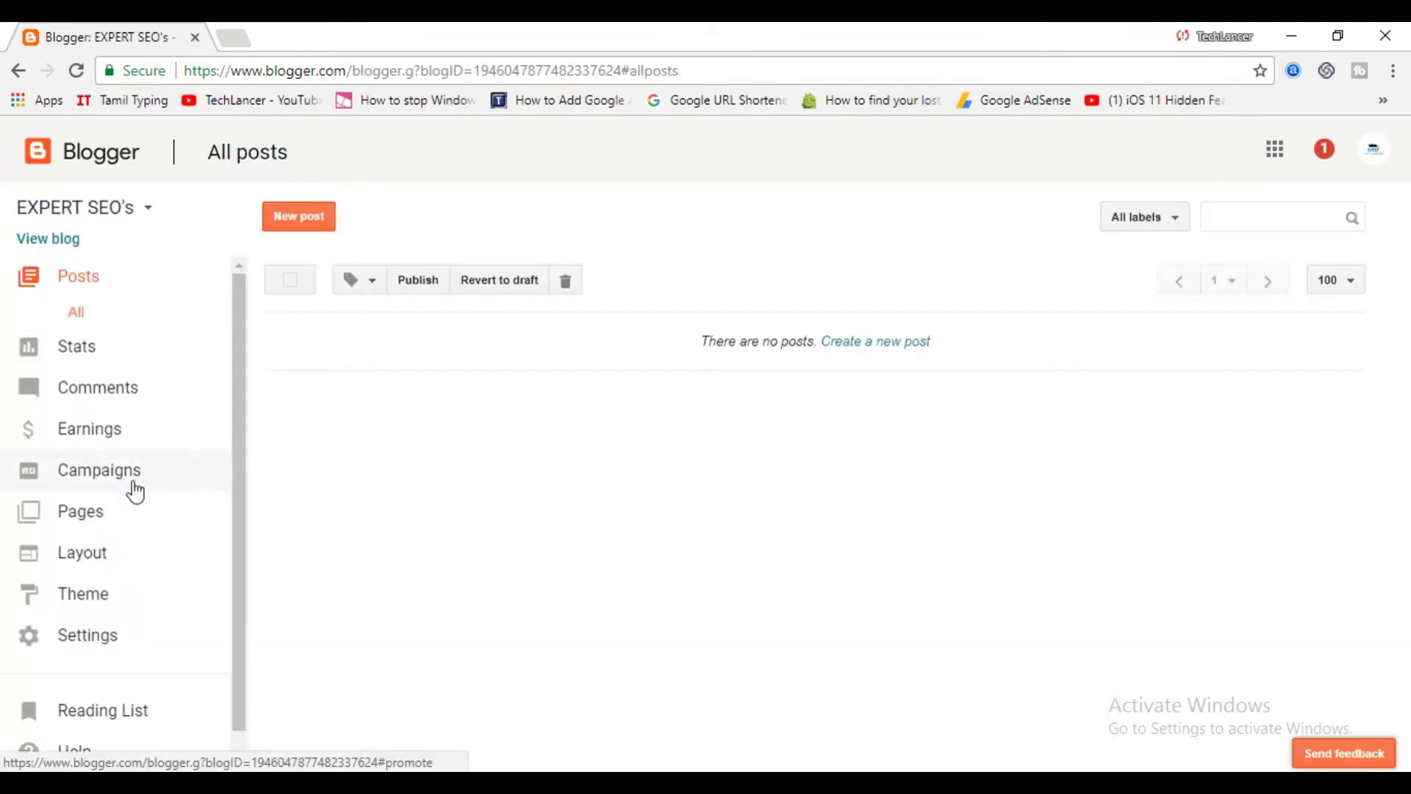
{"action": "left_click", "coordinate": [139, 618]}
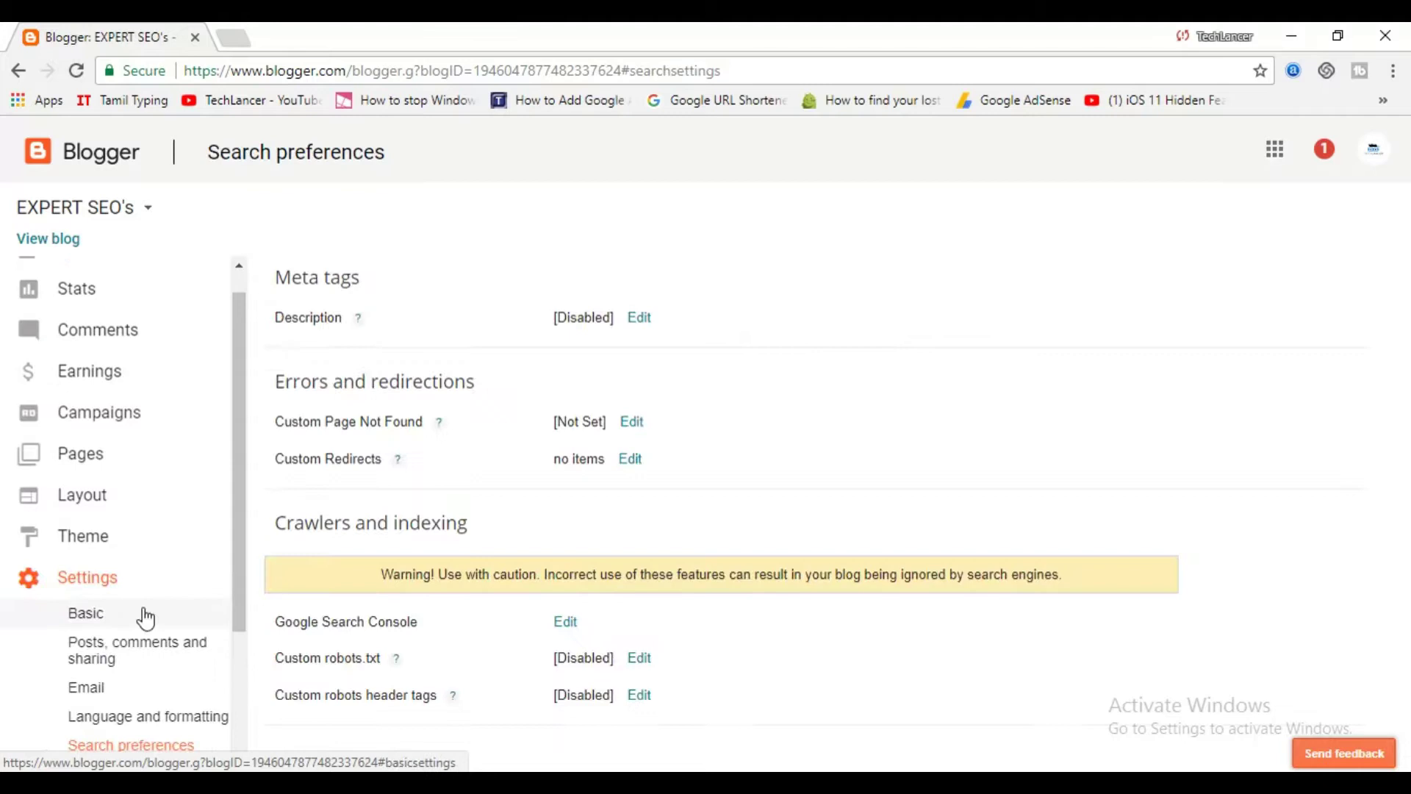
{"action": "scroll", "coordinate": [180, 646], "scroll_direction": "down", "scroll_amount": 2}
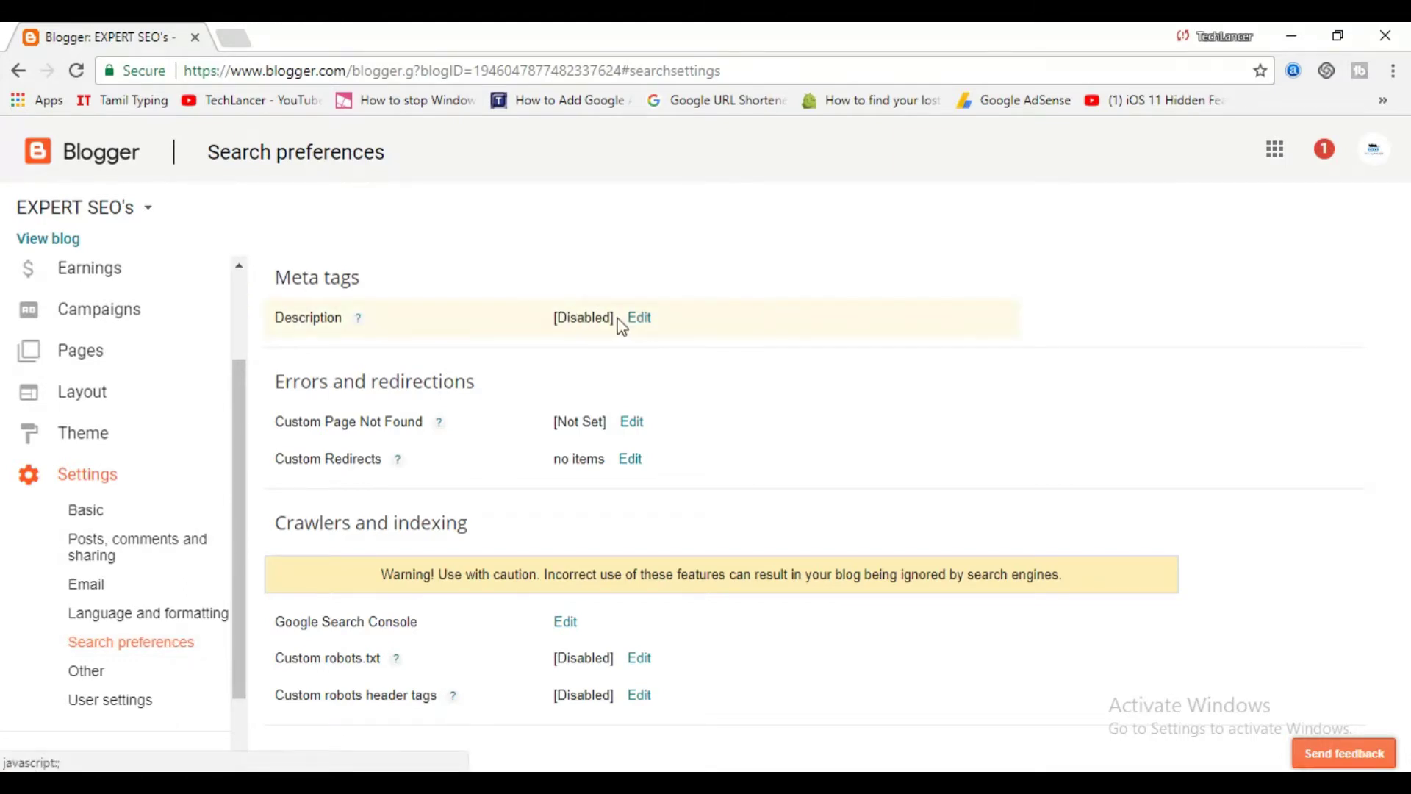
Step: Enable the blog's meta tags search description and save it as 'SEO Tips and Tricks'
{"action": "left_click", "coordinate": [640, 319]}
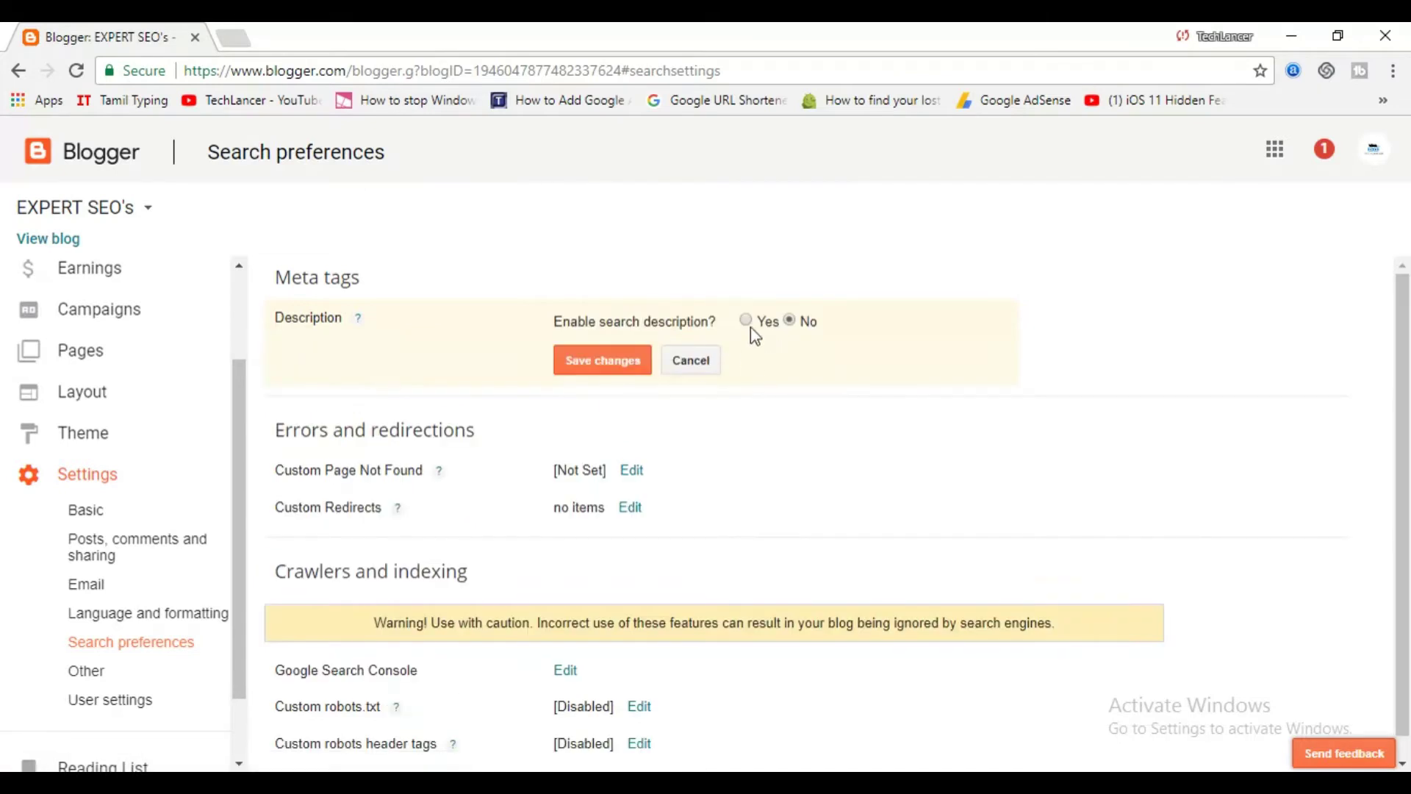
{"action": "left_click", "coordinate": [746, 322]}
{"action": "type", "text": "SEO Tips and Tricks"}
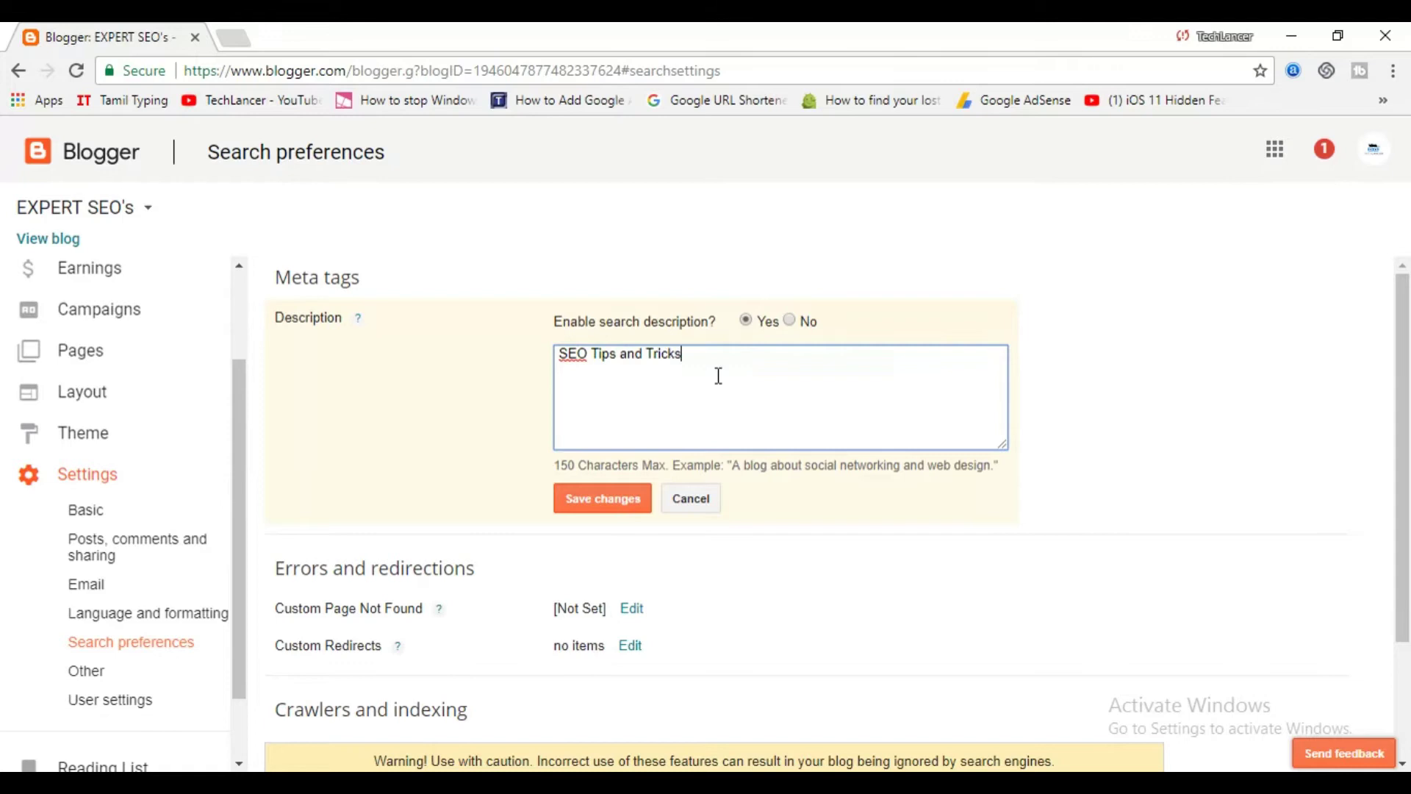
{"action": "left_click", "coordinate": [627, 498]}
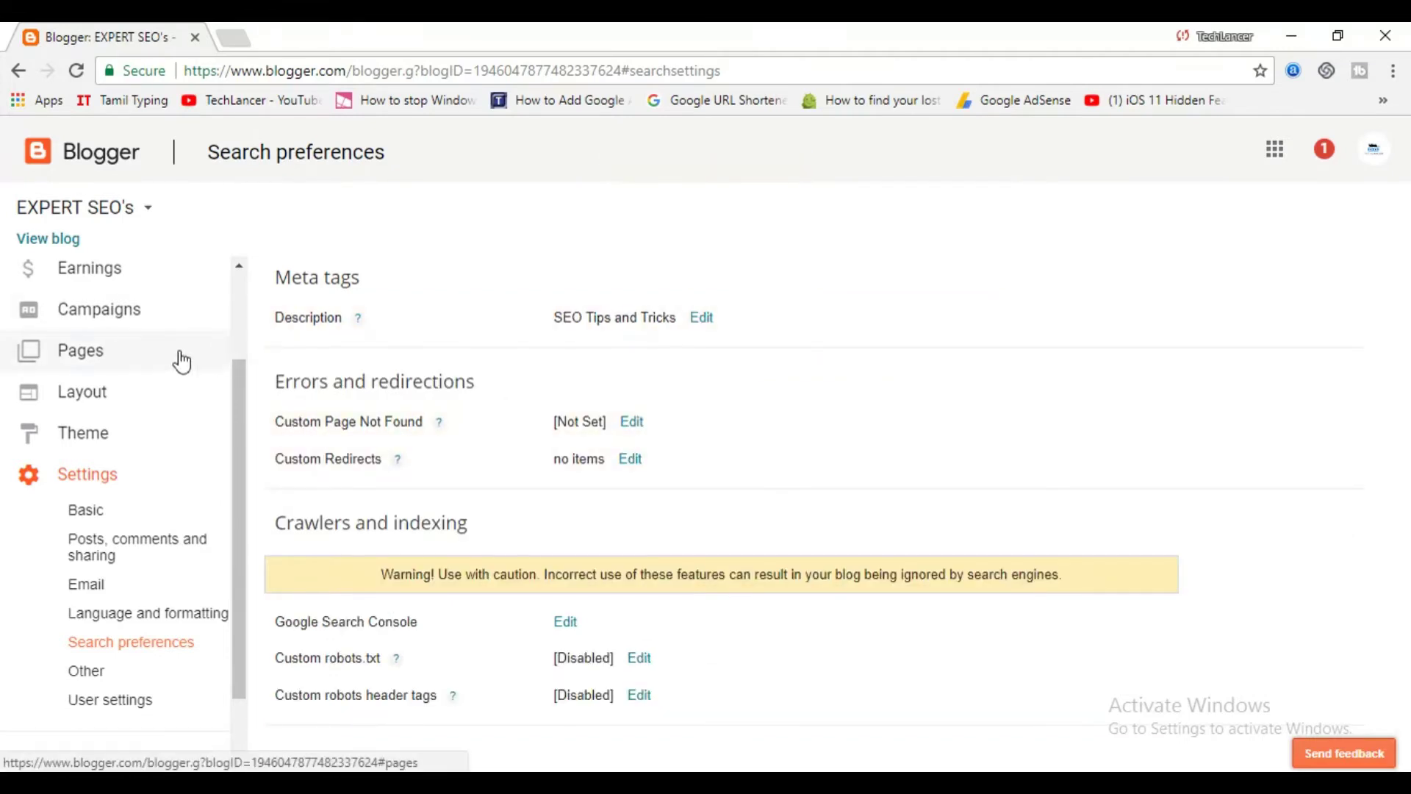
{"action": "scroll", "coordinate": [176, 359], "scroll_direction": "up", "scroll_amount": 3}
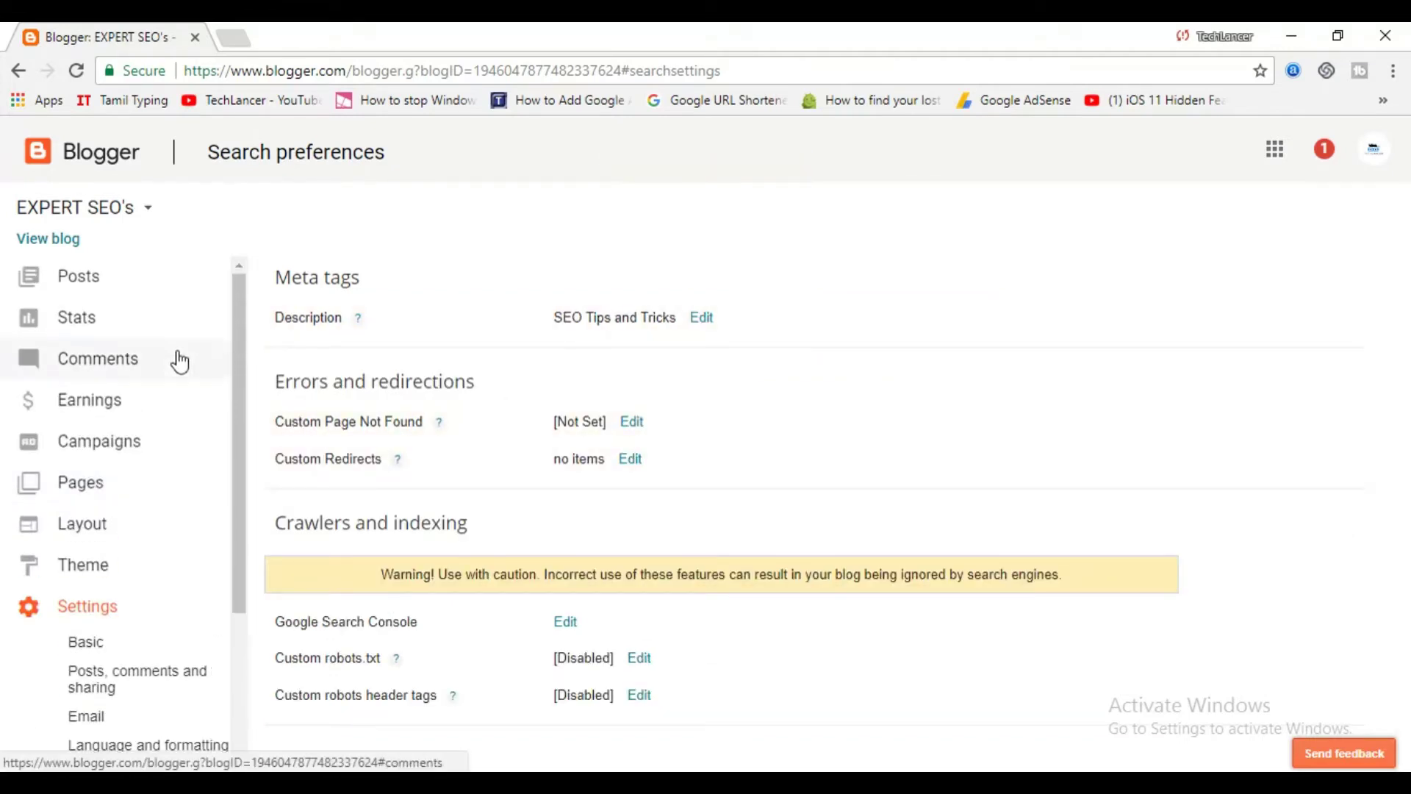
Step: Create a new post from the Posts list and expand its Search Description post setting
{"action": "left_click", "coordinate": [100, 289]}
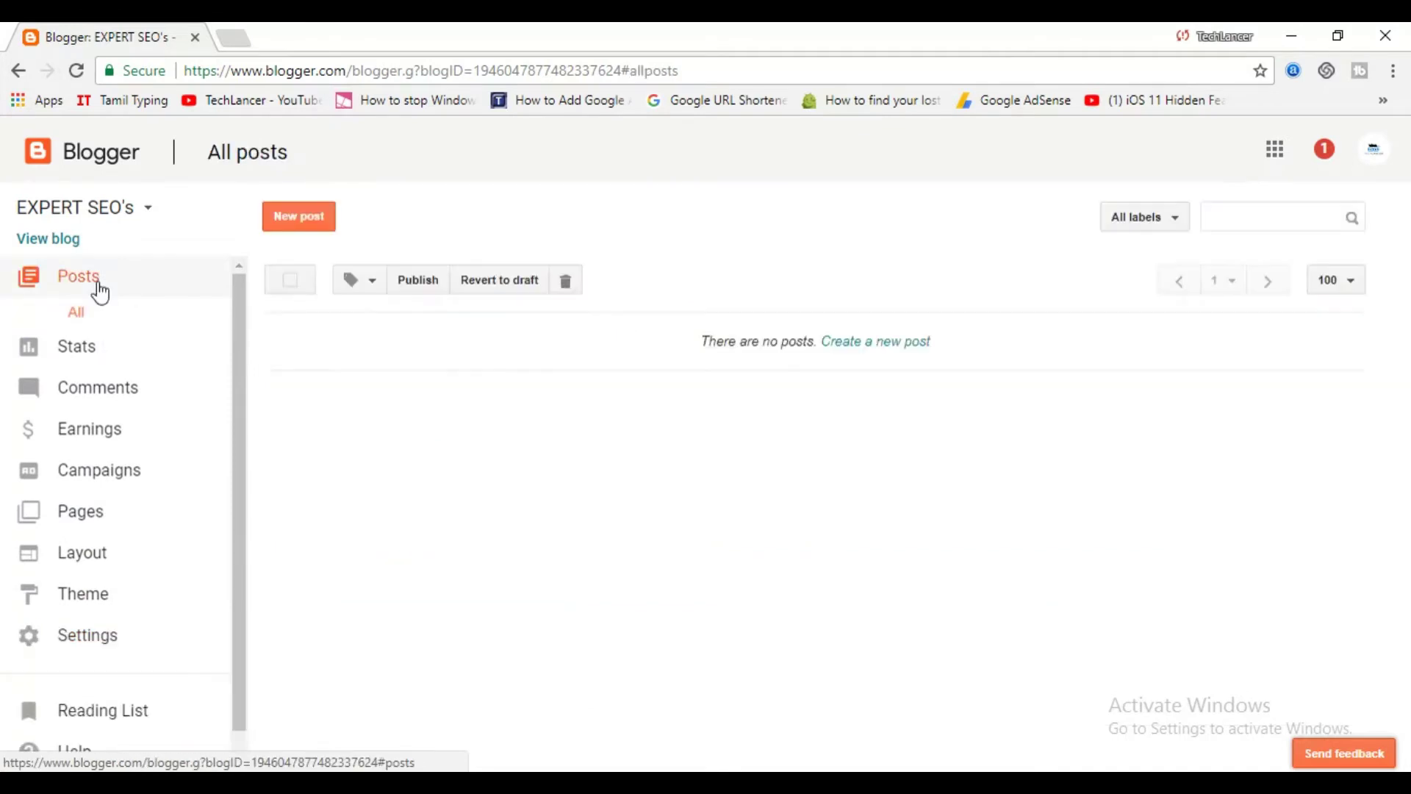
{"action": "left_click", "coordinate": [311, 223]}
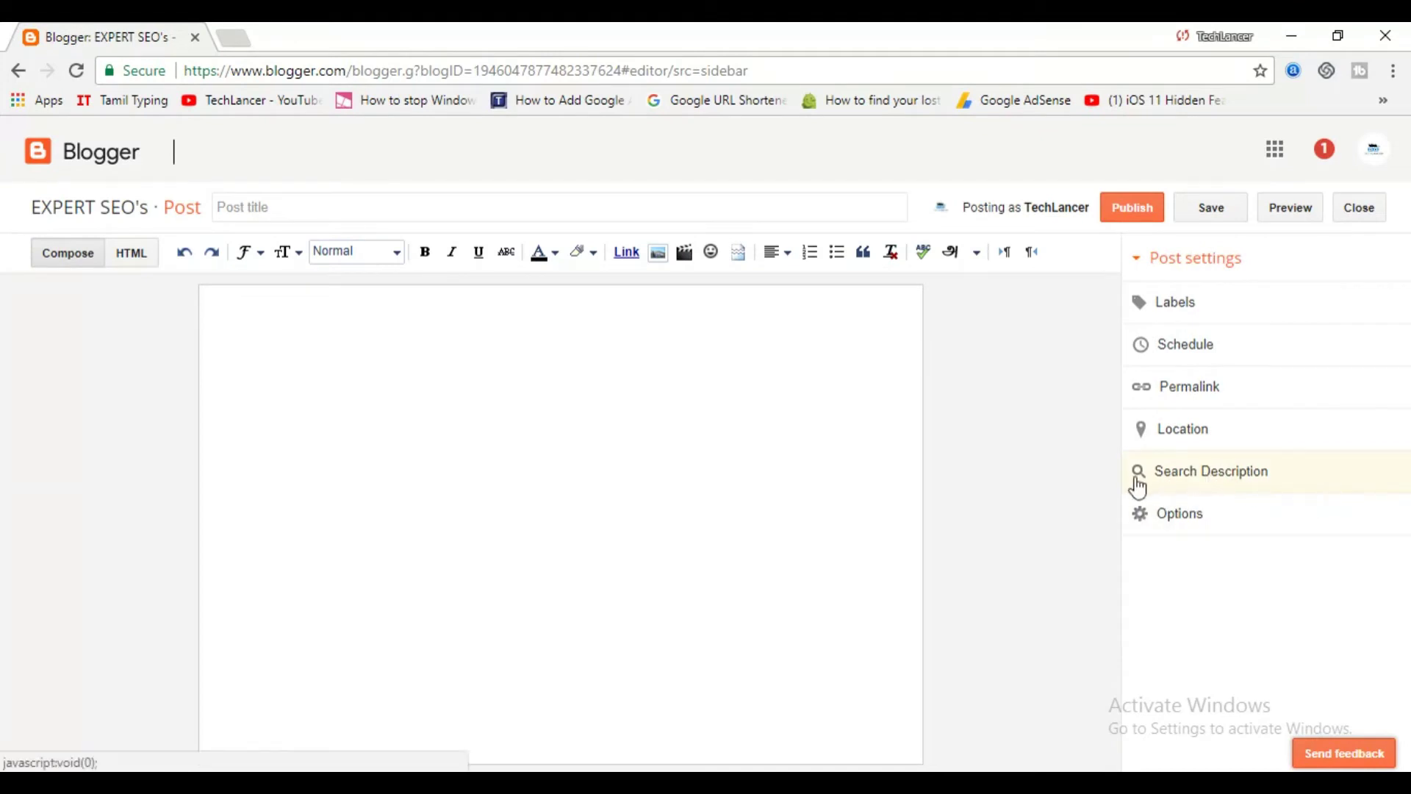
{"action": "left_click", "coordinate": [1261, 481]}
{"action": "type", "text": "how to"}
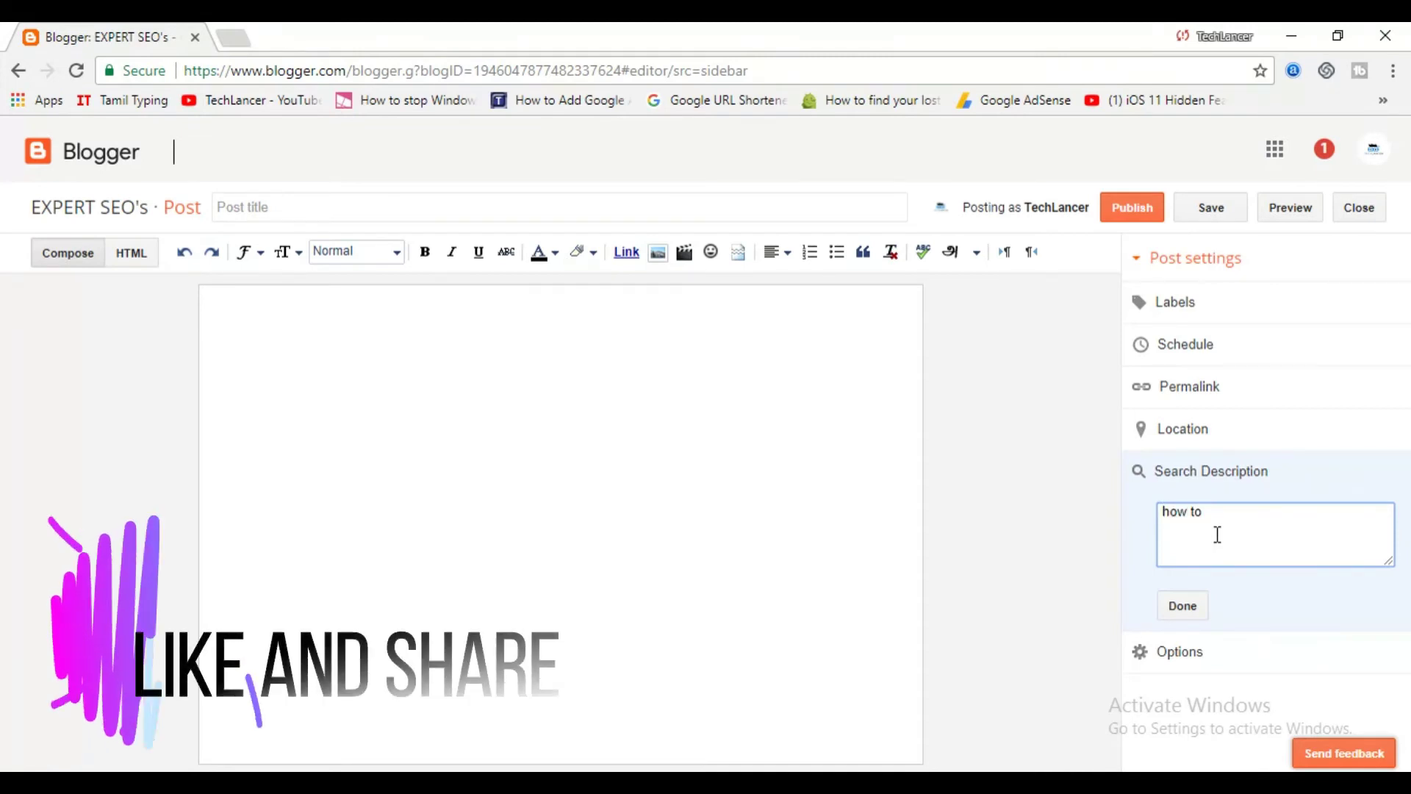
{"action": "type", "text": " make"}
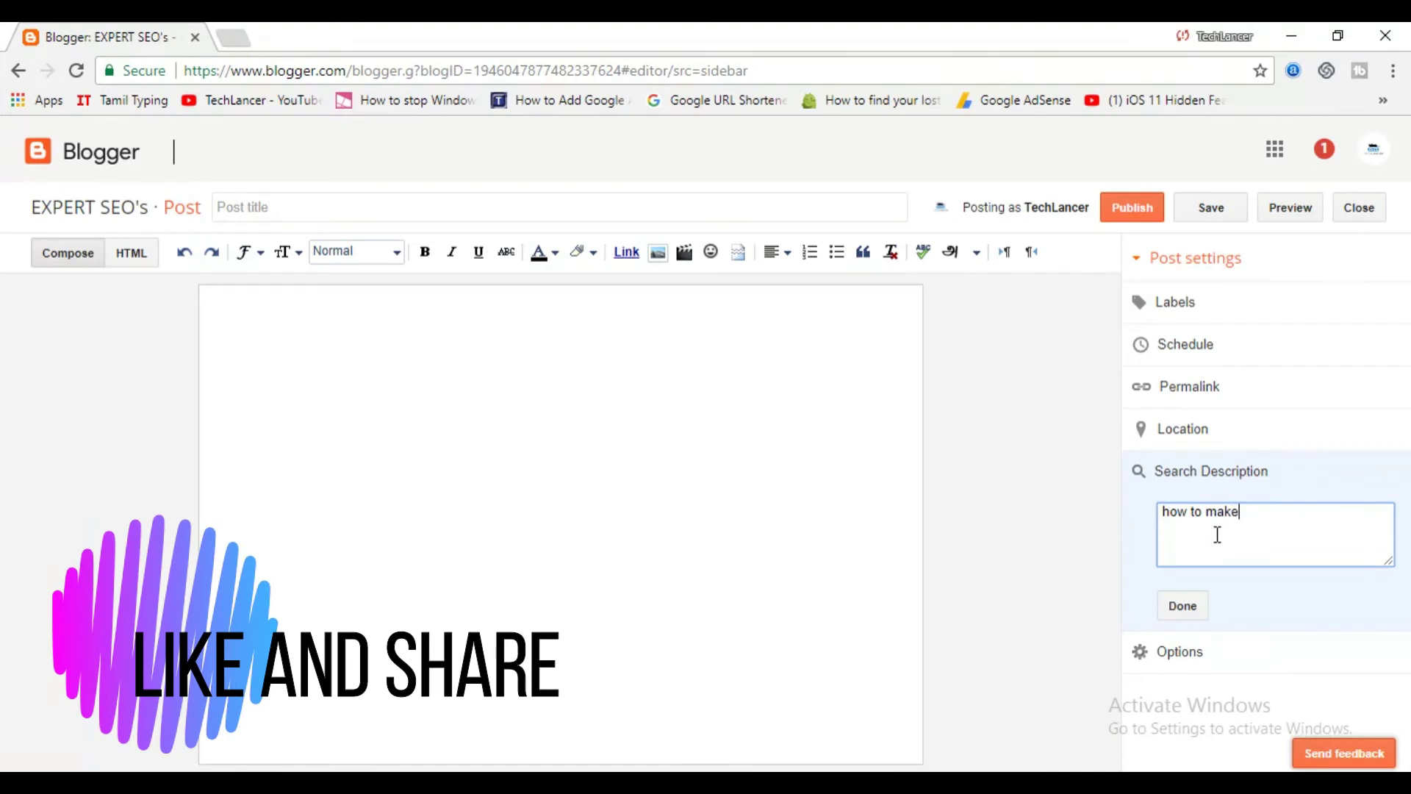
{"action": "type", "text": " butt"}
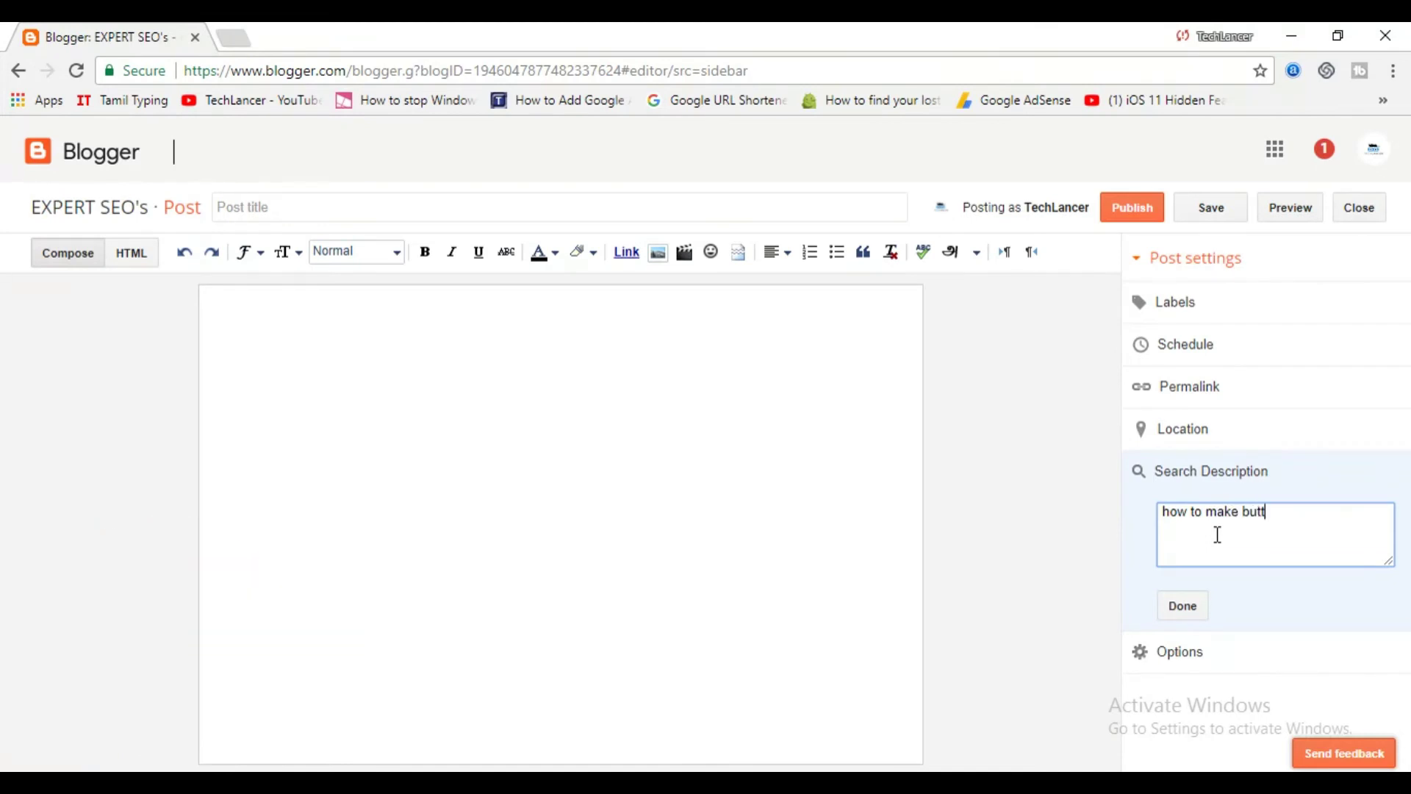